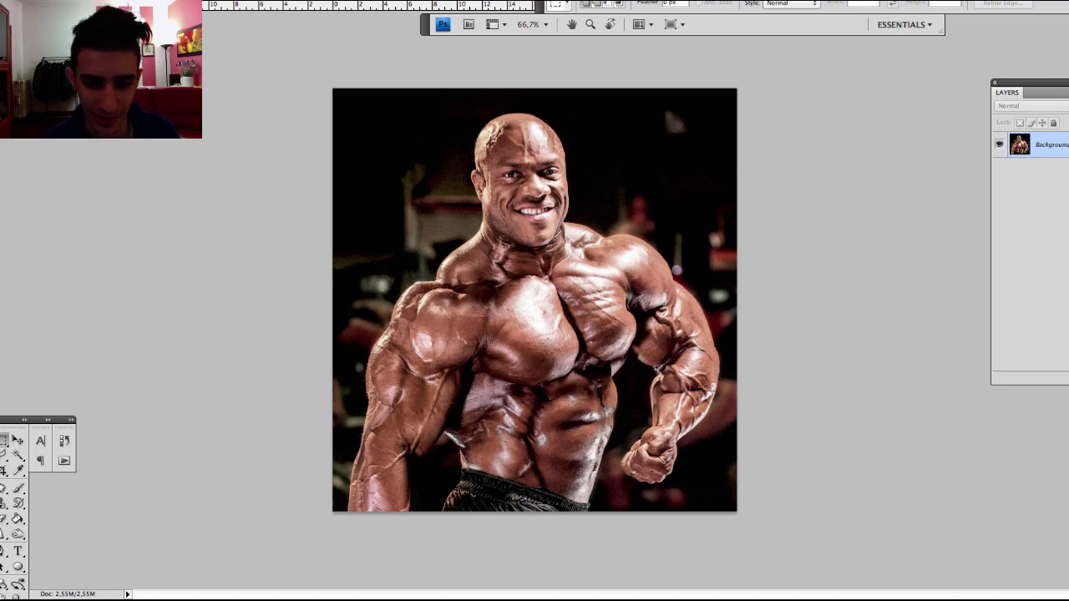
Fit the bodybuilder photo on screen, then switch to the suit photo's document.
{"action": "scroll", "coordinate": [766, 110], "scroll_direction": "up", "scroll_amount": 3}
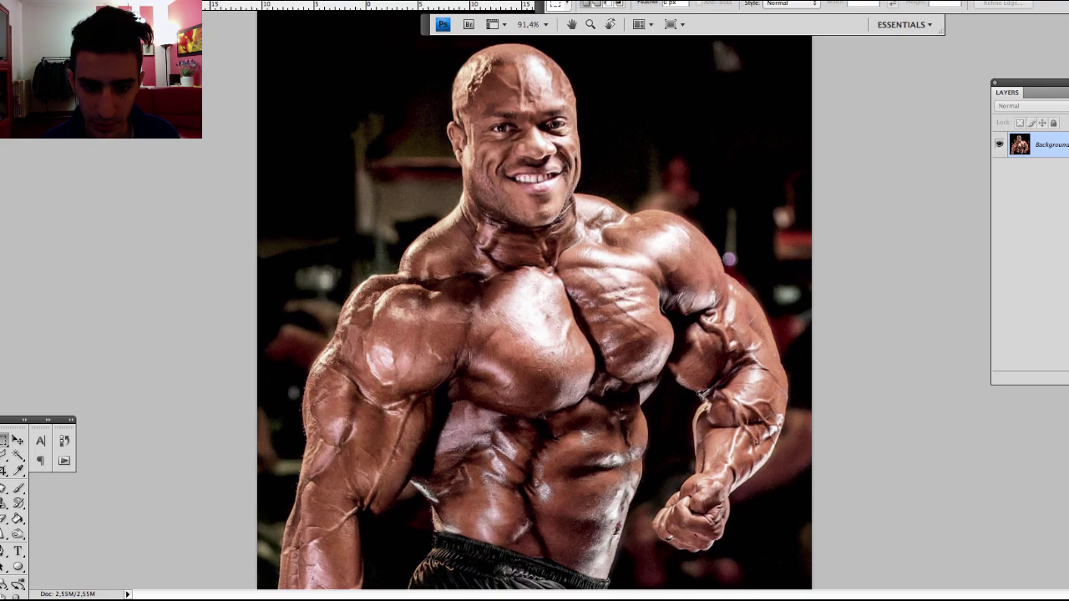
{"action": "scroll", "coordinate": [766, 110], "scroll_direction": "down", "scroll_amount": 5}
{"action": "scroll", "coordinate": [766, 109], "scroll_direction": "up", "scroll_amount": 1}
{"action": "scroll", "coordinate": [766, 110], "scroll_direction": "up", "scroll_amount": 1}
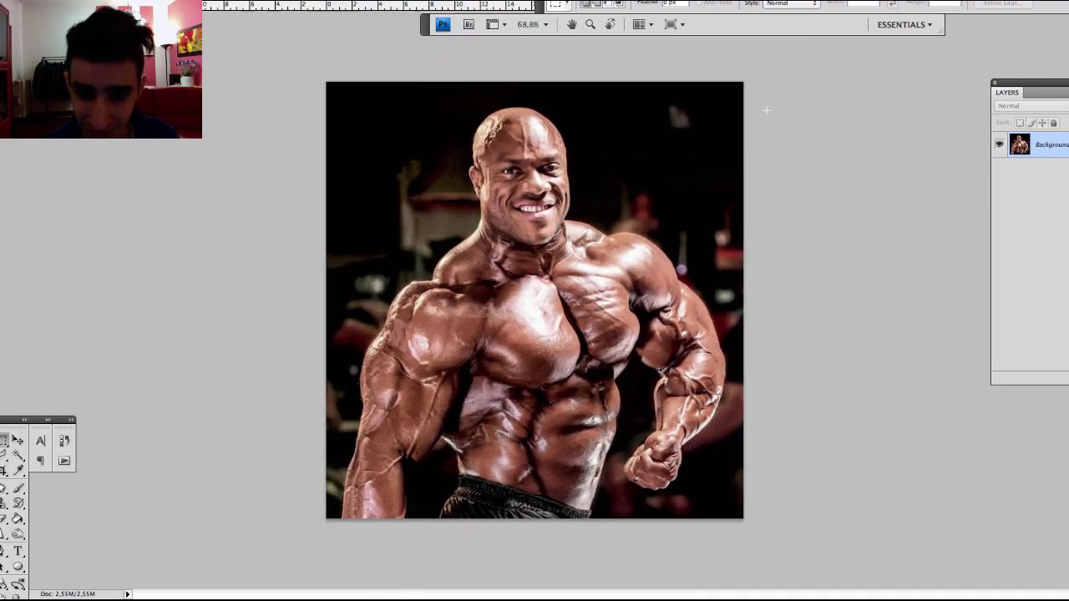
{"action": "scroll", "coordinate": [766, 109], "scroll_direction": "down", "scroll_amount": 3}
{"action": "scroll", "coordinate": [766, 109], "scroll_direction": "down", "scroll_amount": 2}
{"action": "key", "text": "ctrl+0"}
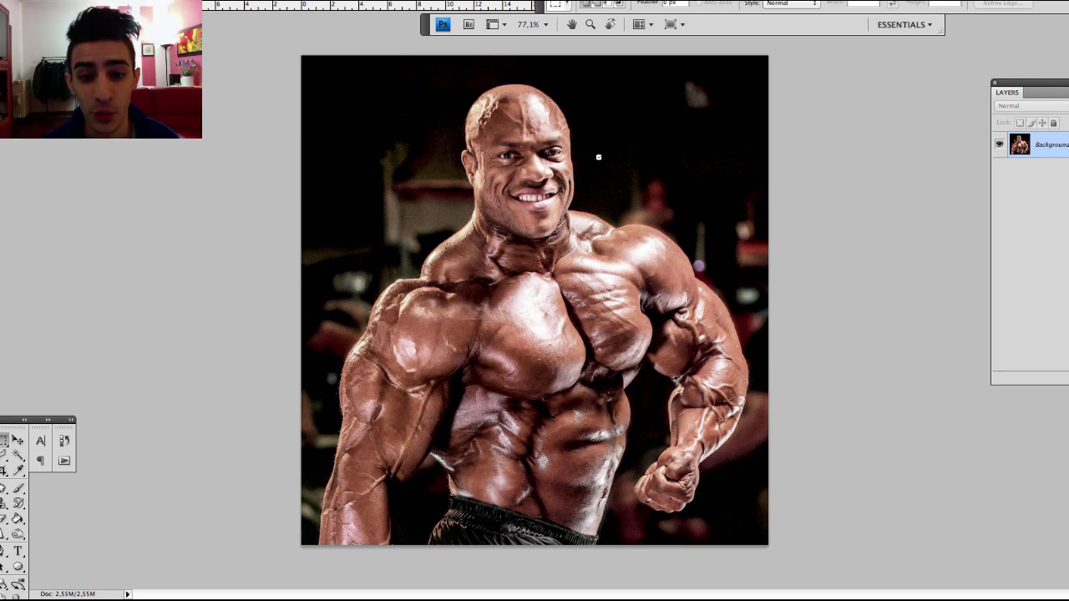
{"action": "key", "text": "ctrl+Tab"}
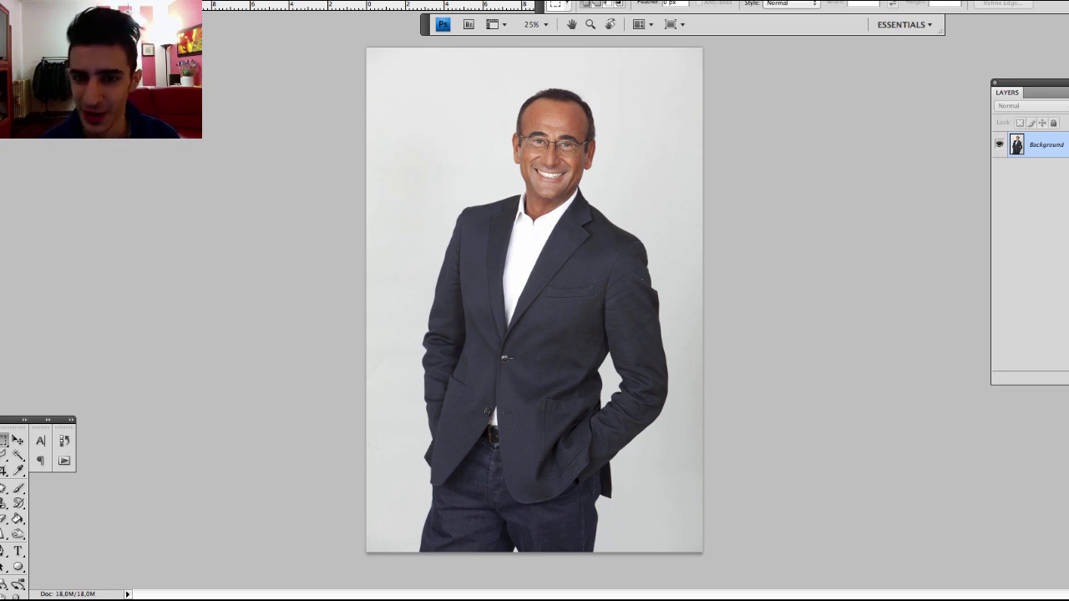
Float the suit photo and place its smiling, glasses-wearing face over the bodybuilder's head as Layer 1.
{"action": "left_click_drag", "start_coordinate": [709, 114], "coordinate": [619, 153]}
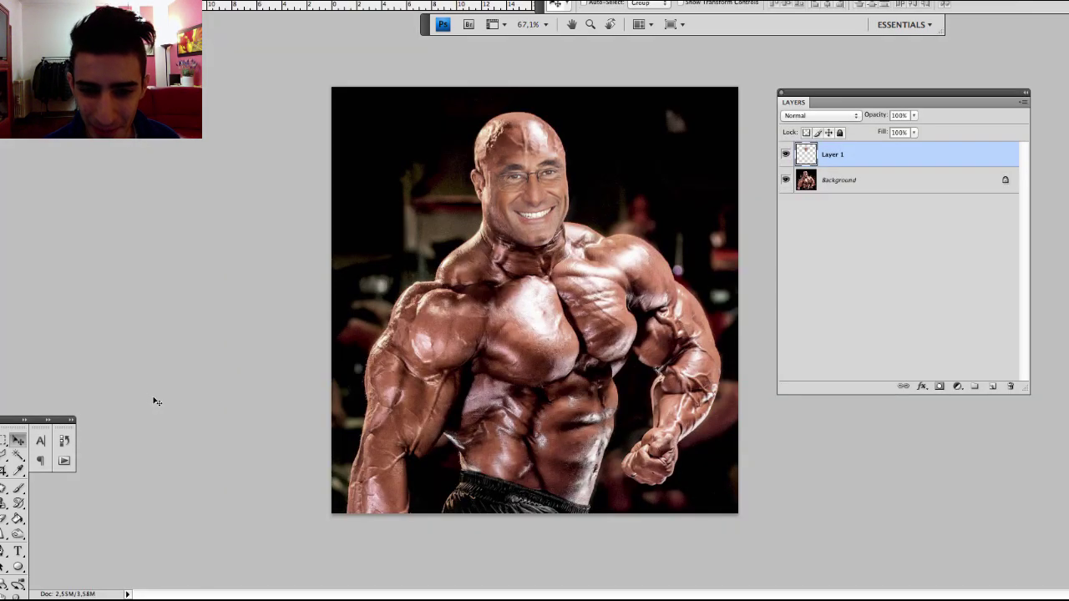
{"action": "scroll", "coordinate": [643, 257], "scroll_direction": "down", "scroll_amount": 2}
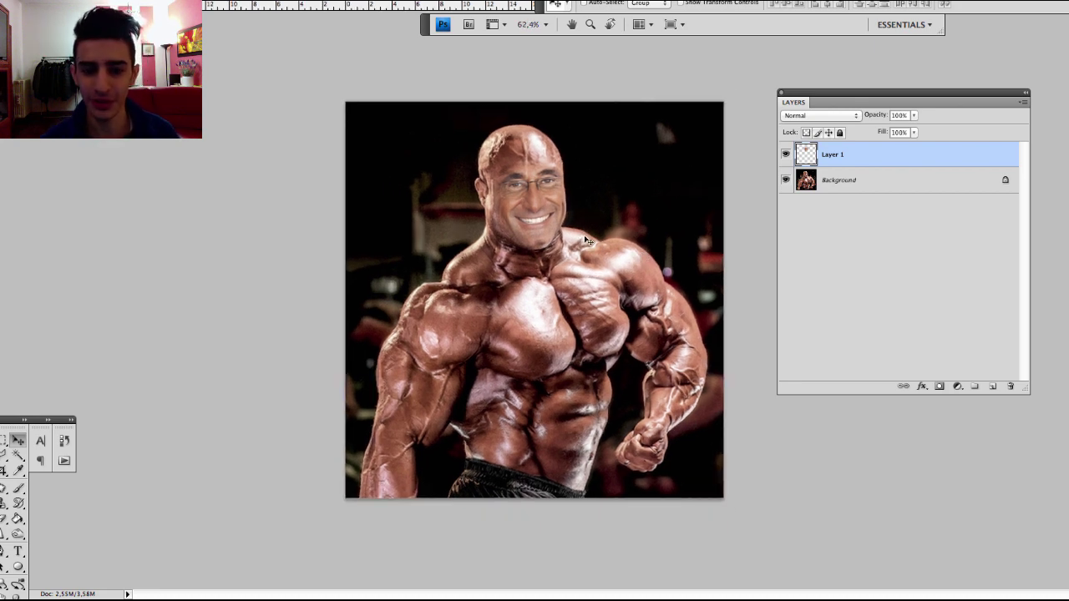
{"action": "scroll", "coordinate": [588, 241], "scroll_direction": "up", "scroll_amount": 2}
{"action": "scroll", "coordinate": [587, 242], "scroll_direction": "up", "scroll_amount": 3}
{"action": "scroll", "coordinate": [588, 242], "scroll_direction": "up", "scroll_amount": 4}
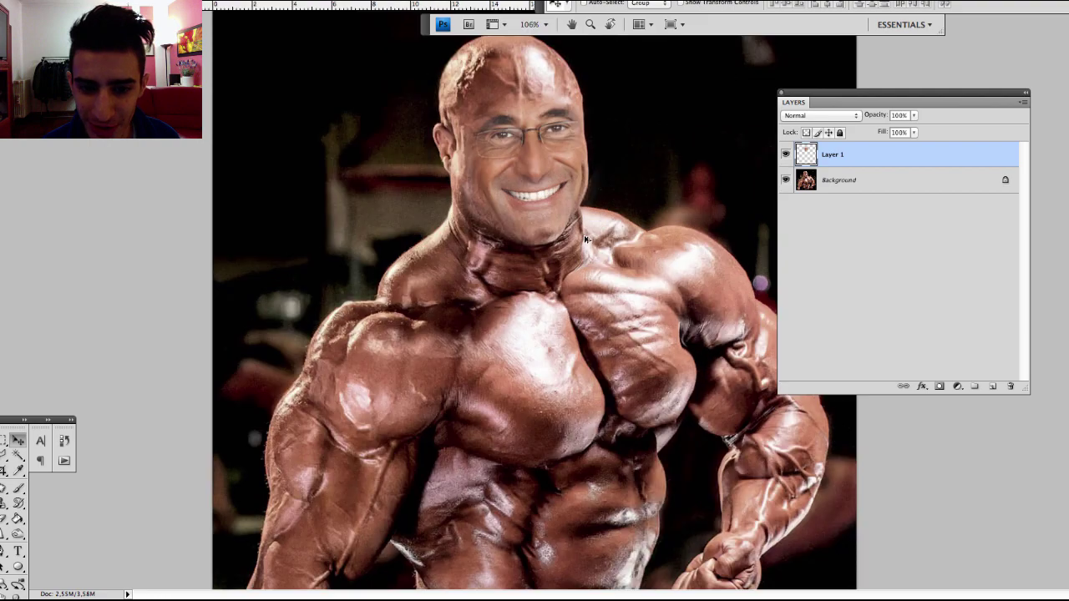
{"action": "scroll", "coordinate": [587, 241], "scroll_direction": "up", "scroll_amount": 10}
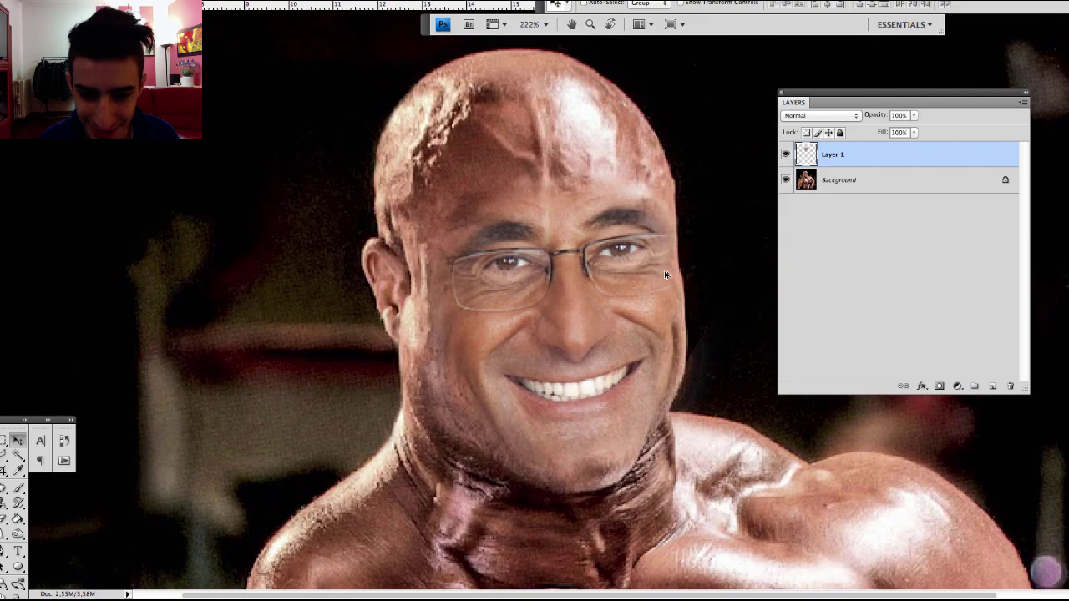
{"action": "scroll", "coordinate": [666, 275], "scroll_direction": "down", "scroll_amount": 8}
{"action": "scroll", "coordinate": [666, 275], "scroll_direction": "down", "scroll_amount": 2}
{"action": "scroll", "coordinate": [666, 275], "scroll_direction": "down", "scroll_amount": 3}
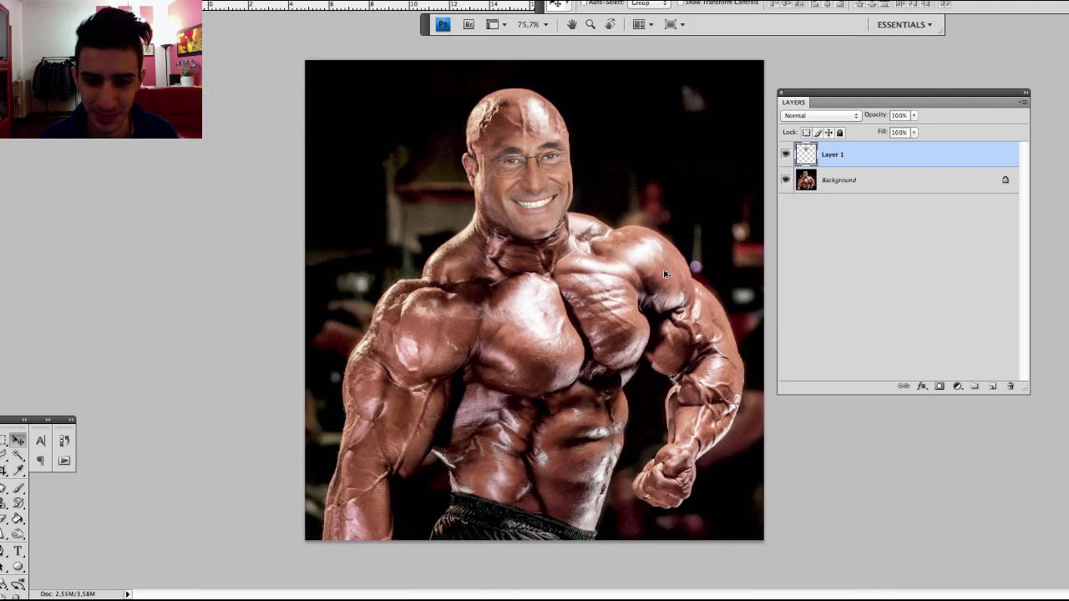
{"action": "scroll", "coordinate": [666, 275], "scroll_direction": "down", "scroll_amount": 1}
{"action": "scroll", "coordinate": [666, 275], "scroll_direction": "down", "scroll_amount": 1}
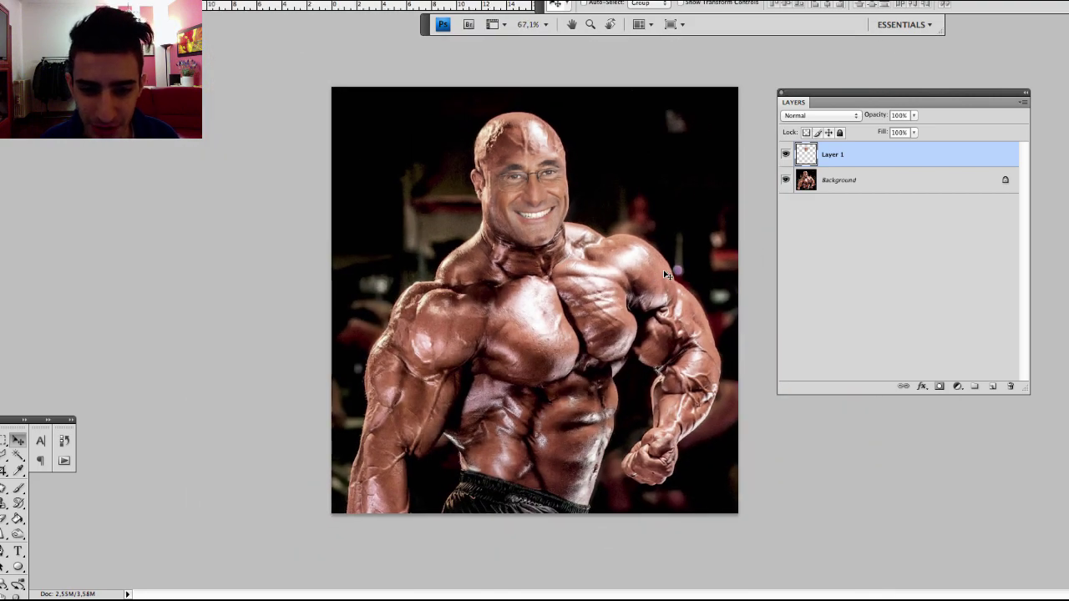
Duplicate the bodybuilder, shrink and rotate the copy upright onto a shoulder, and erase stray parts.
{"action": "key", "text": "ctrl+j"}
{"action": "key", "text": "ctrl+t"}
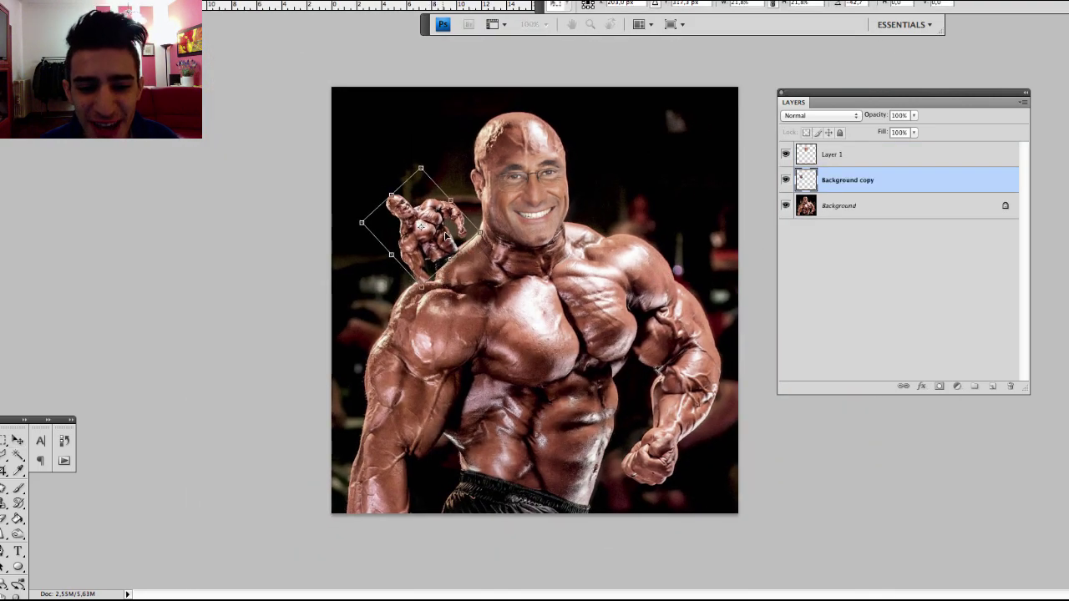
{"action": "left_click_drag", "start_coordinate": [447, 235], "coordinate": [468, 209]}
{"action": "key", "text": "Return"}
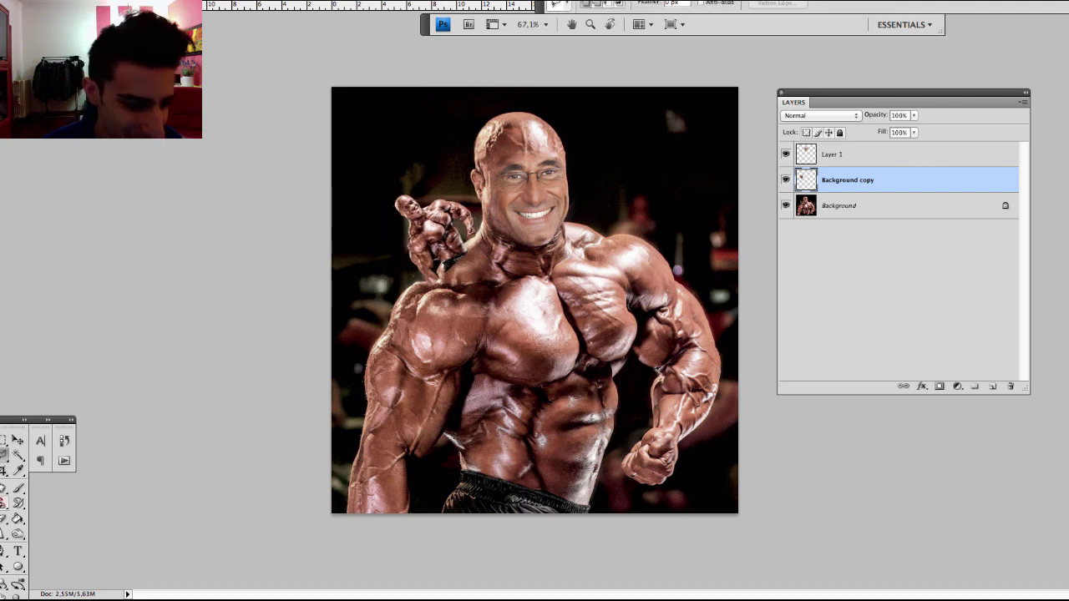
{"action": "left_click", "coordinate": [5, 518]}
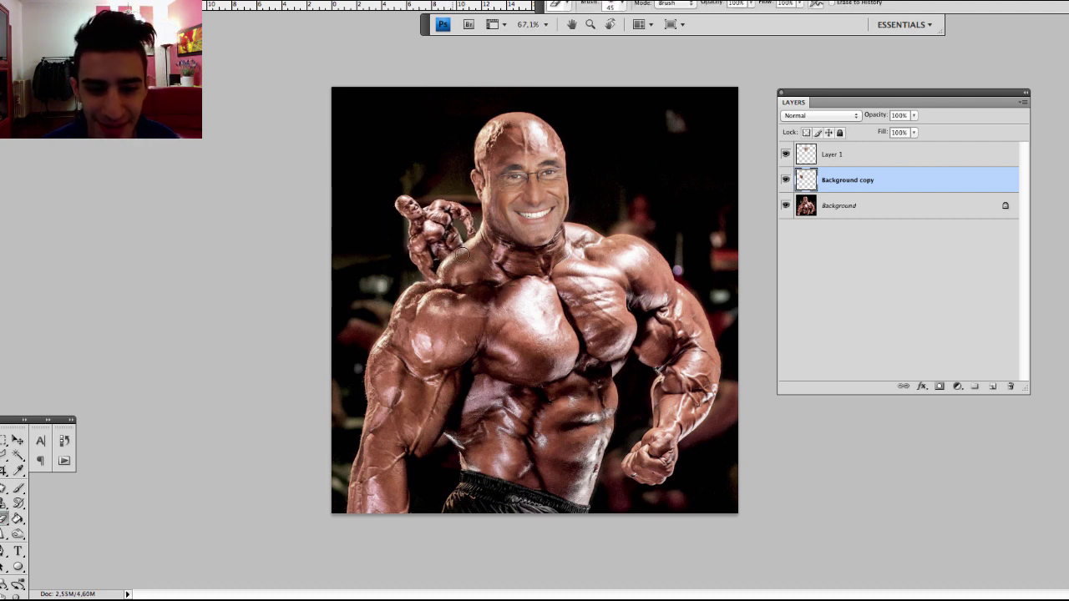
{"action": "scroll", "coordinate": [242, 275], "scroll_direction": "up", "scroll_amount": 2}
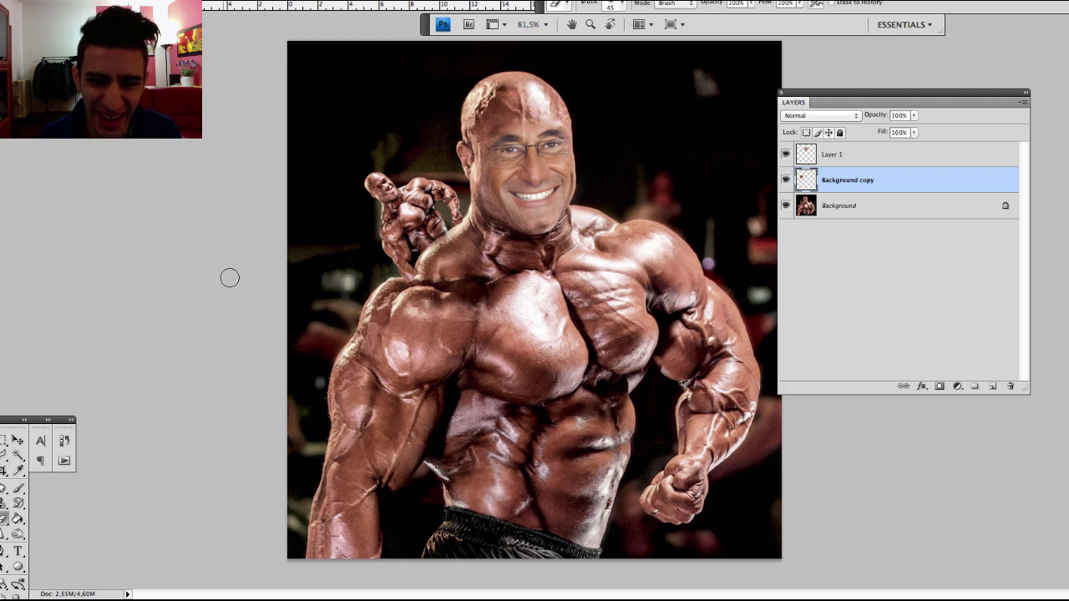
Repeat the copy-and-shrink to chain ever-smaller bodybuilder clones, then zoom in to review.
{"action": "key", "text": "ctrl+j"}
{"action": "key", "text": "ctrl+t"}
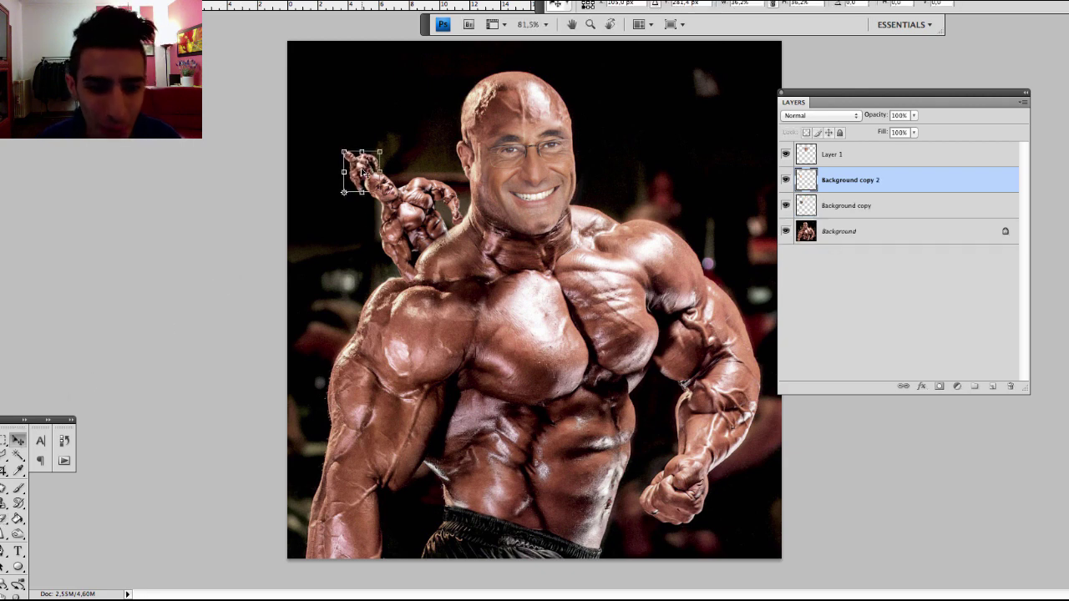
{"action": "key", "text": "Return"}
{"action": "key", "text": "ctrl+alt+shift+t"}
{"action": "key", "text": "ctrl+alt+shift+t"}
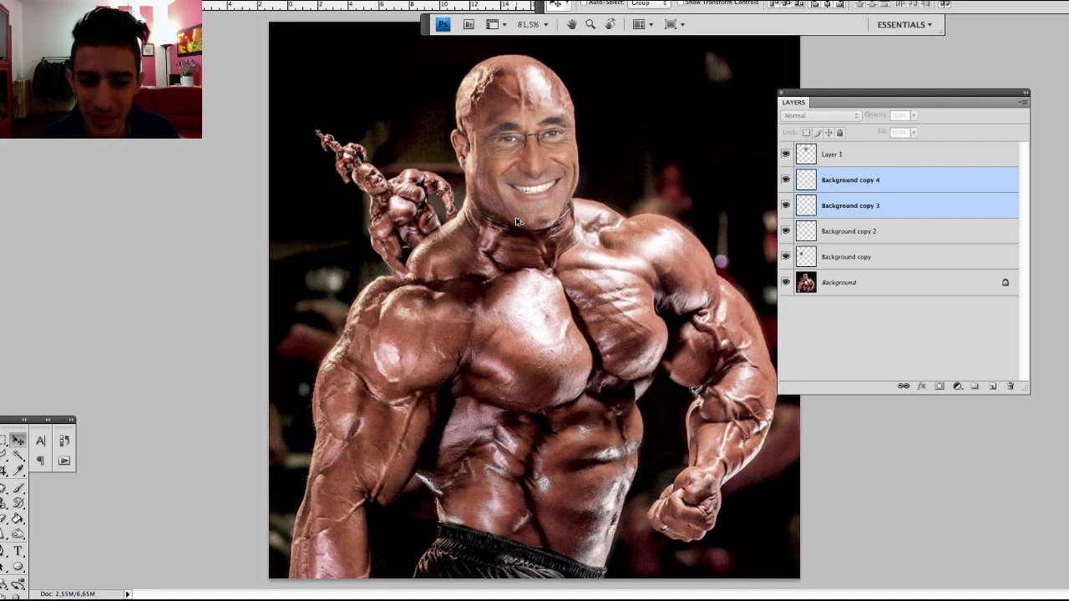
{"action": "scroll", "coordinate": [516, 221], "scroll_direction": "up", "scroll_amount": 1}
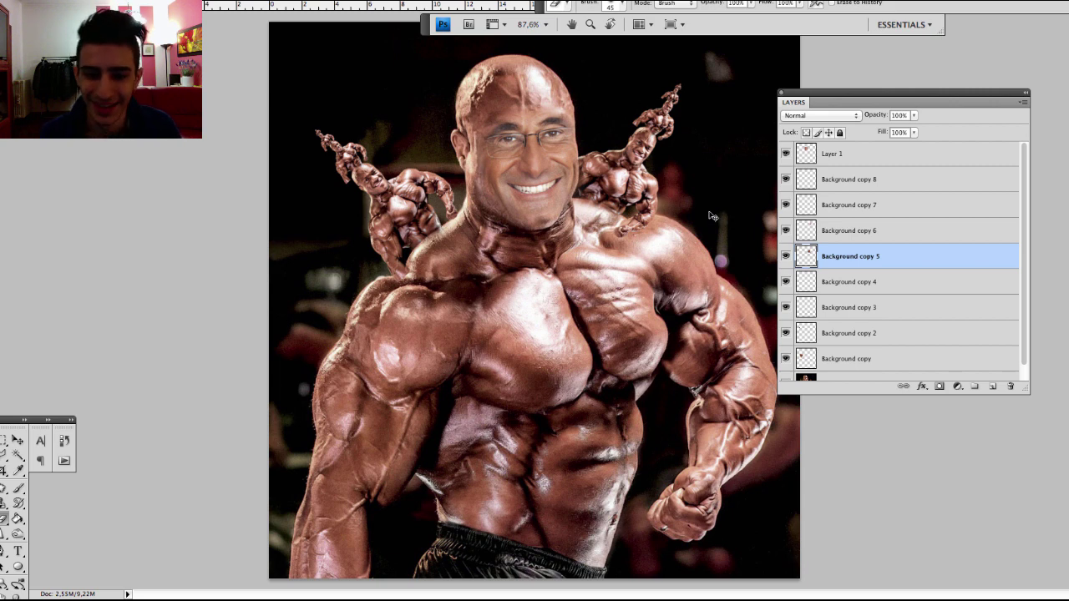
{"action": "scroll", "coordinate": [709, 212], "scroll_direction": "down", "scroll_amount": 5}
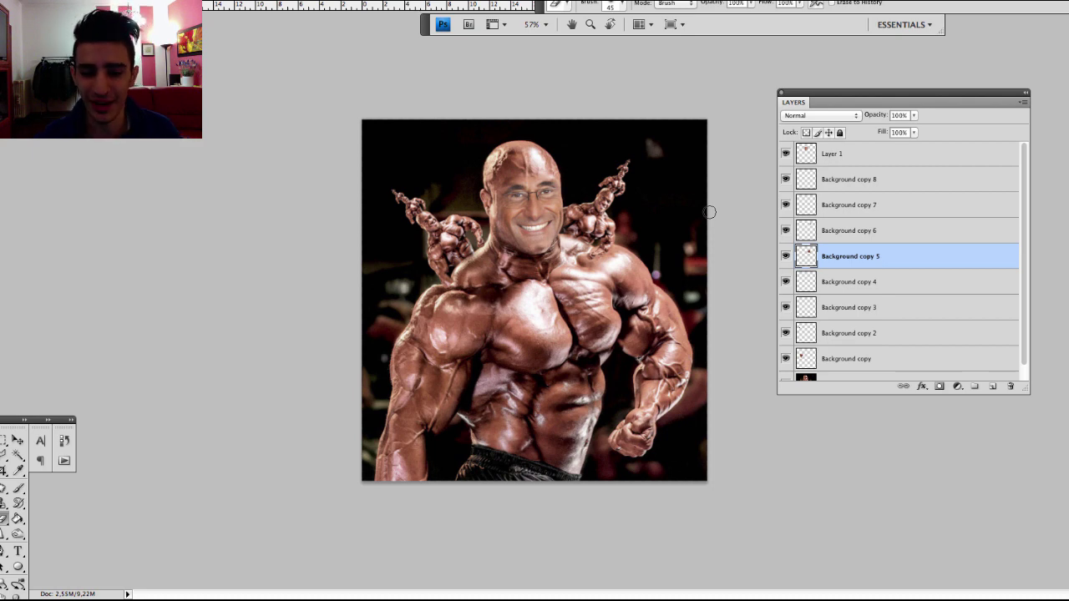
{"action": "scroll", "coordinate": [709, 212], "scroll_direction": "up", "scroll_amount": 1}
{"action": "scroll", "coordinate": [701, 214], "scroll_direction": "up", "scroll_amount": 2}
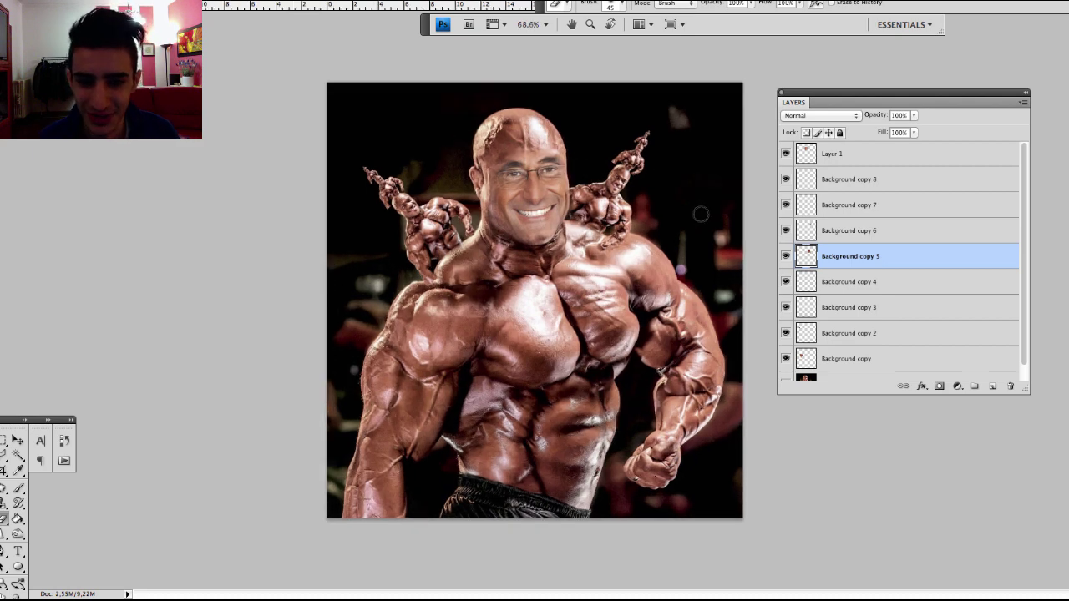
Switch to the bandana portrait and convert its locked Background into an editable layer.
{"action": "key", "text": "v"}
{"action": "key", "text": "ctrl+Tab"}
{"action": "key", "text": "ctrl+Tab"}
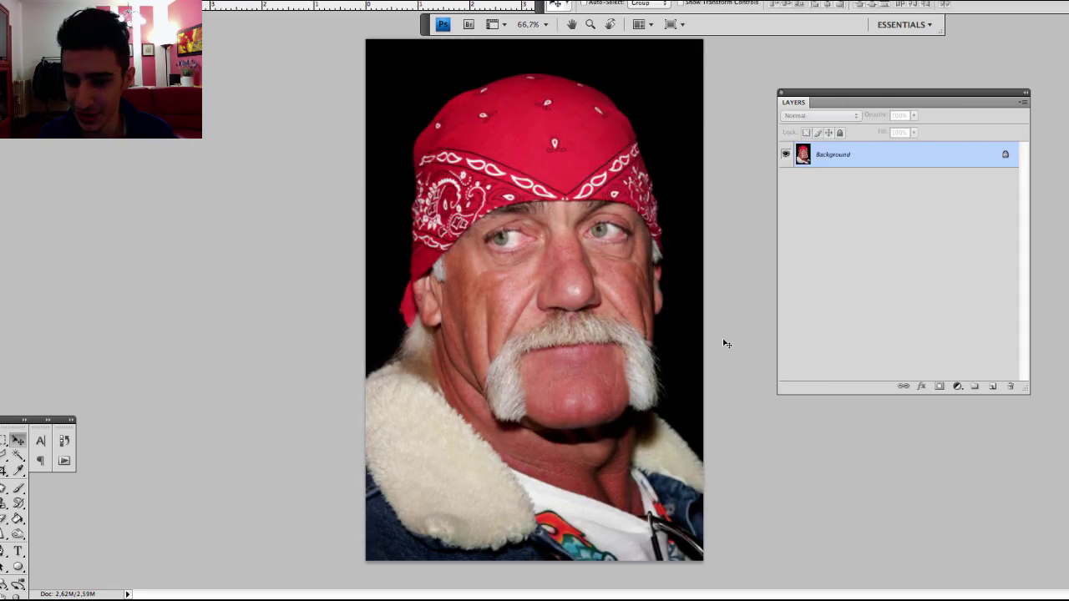
{"action": "double_click", "coordinate": [830, 156]}
{"action": "left_click", "coordinate": [690, 188]}
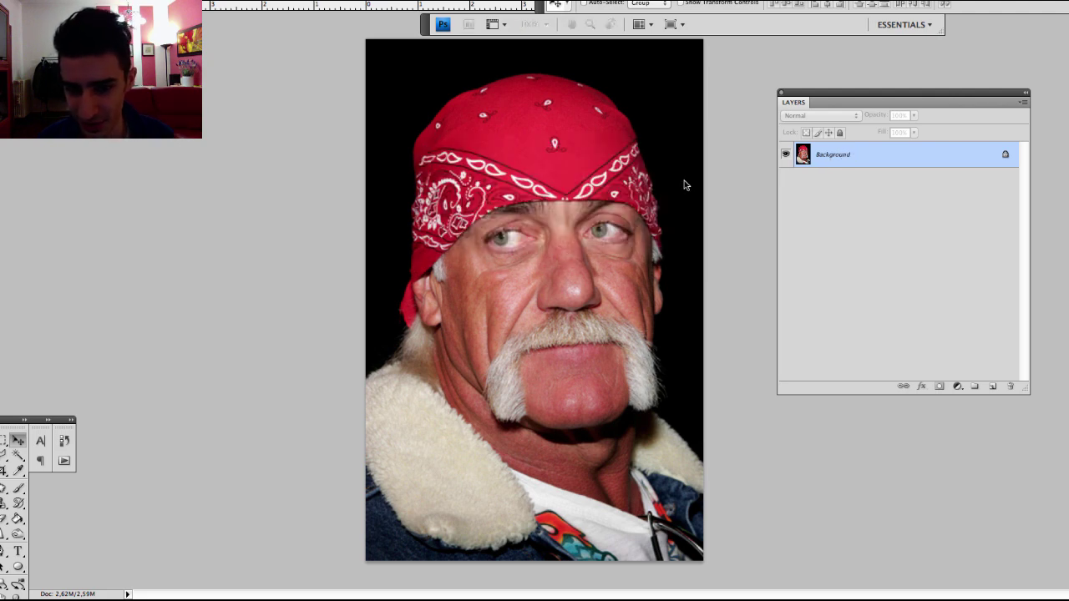
Shrink the pasted face into the moustache and repeat ever-smaller copies down to the chin.
{"action": "left_click_drag", "start_coordinate": [574, 449], "coordinate": [588, 359]}
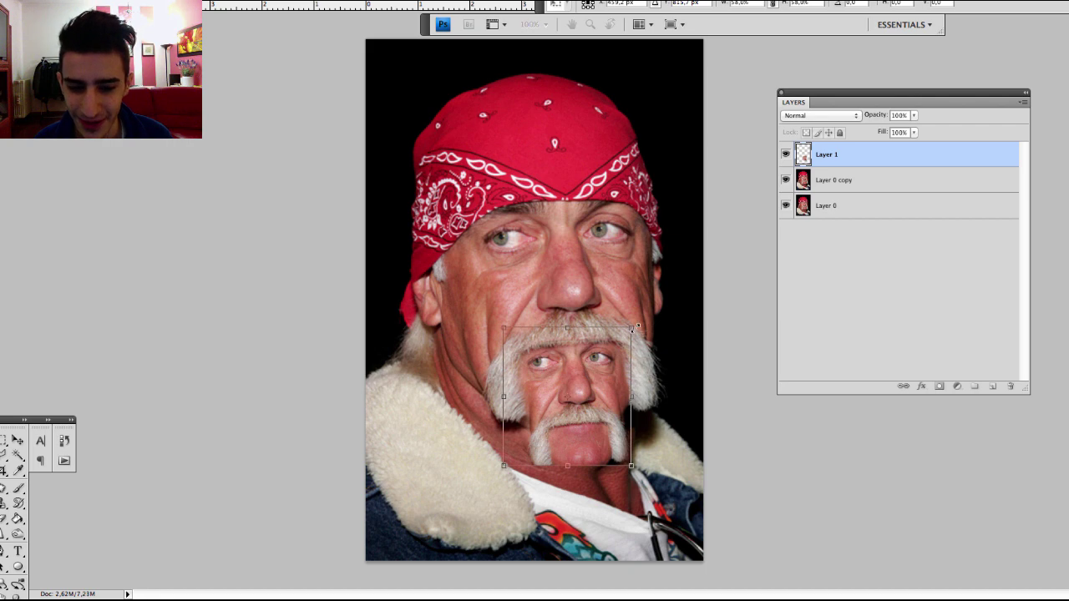
{"action": "mouse_move", "coordinate": [631, 328]}
{"action": "left_mouse_down"}
{"action": "mouse_move", "coordinate": [594, 368]}
{"action": "mouse_move", "coordinate": [587, 361]}
{"action": "left_mouse_up"}
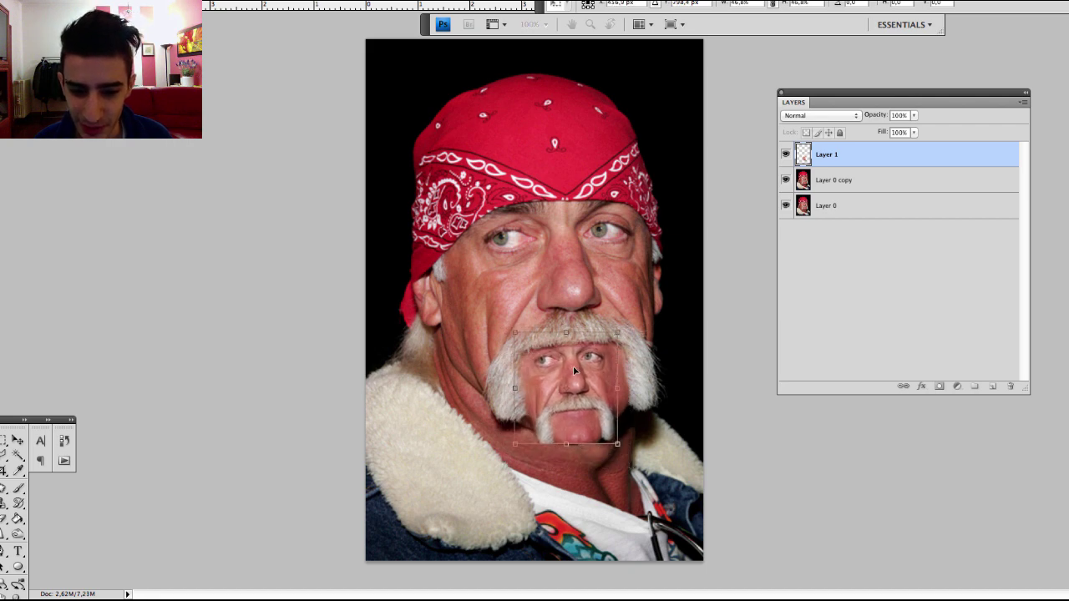
{"action": "key", "text": "Return"}
{"action": "key", "text": "s"}
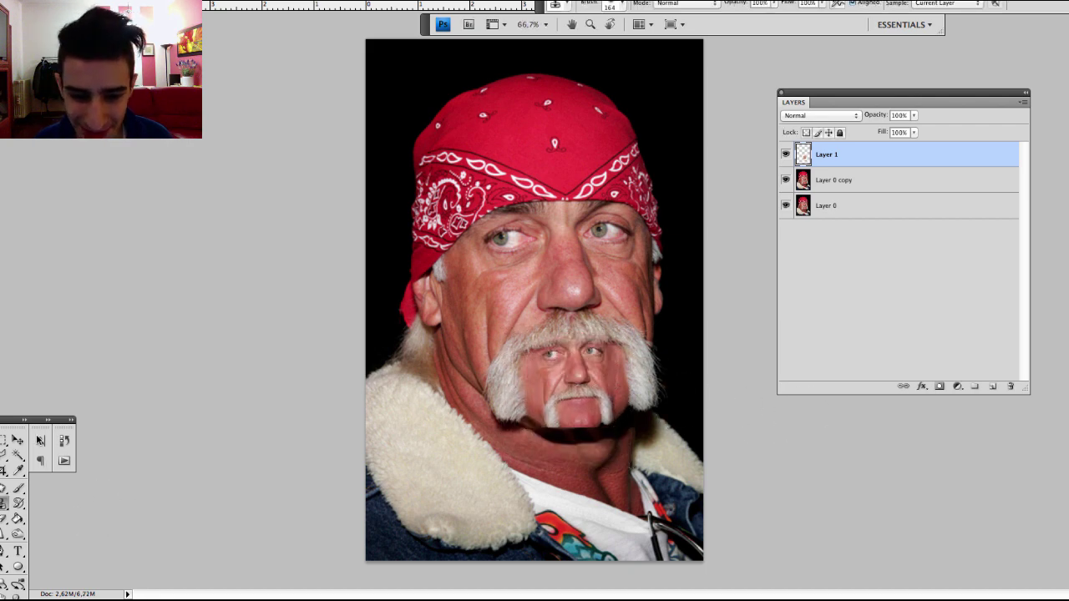
{"action": "key", "text": "v"}
{"action": "key", "text": "ctrl+alt+shift+t"}
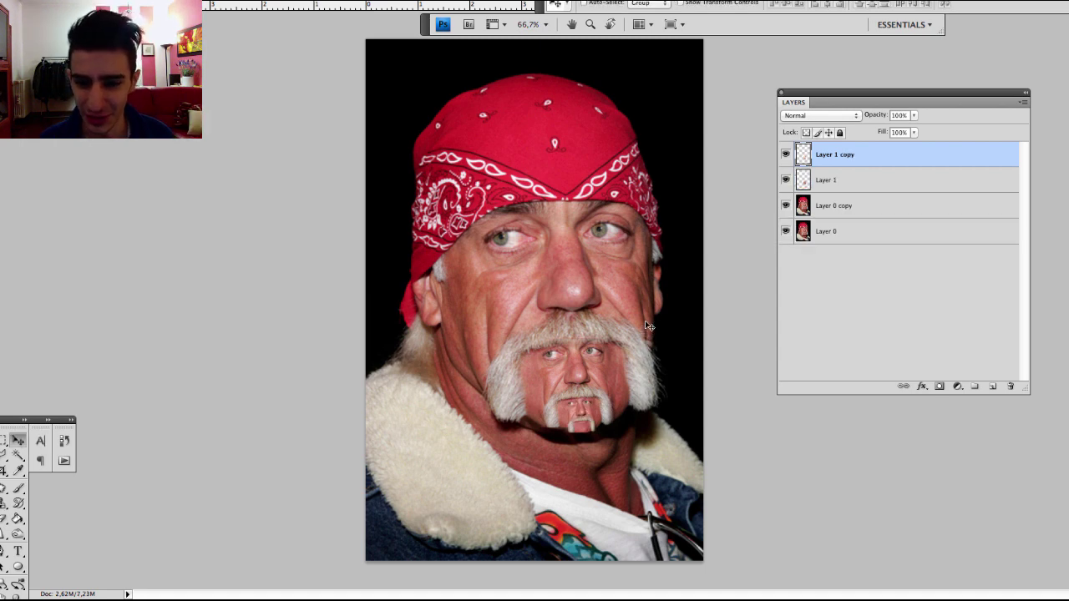
{"action": "scroll", "coordinate": [716, 226], "scroll_direction": "down", "scroll_amount": 2}
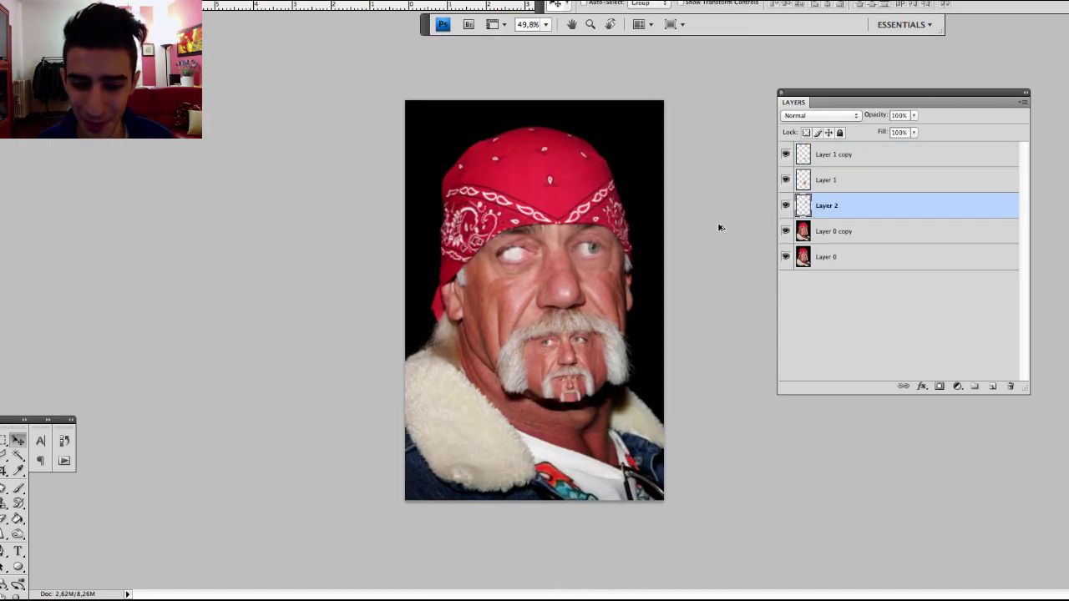
{"action": "scroll", "coordinate": [719, 227], "scroll_direction": "up", "scroll_amount": 2}
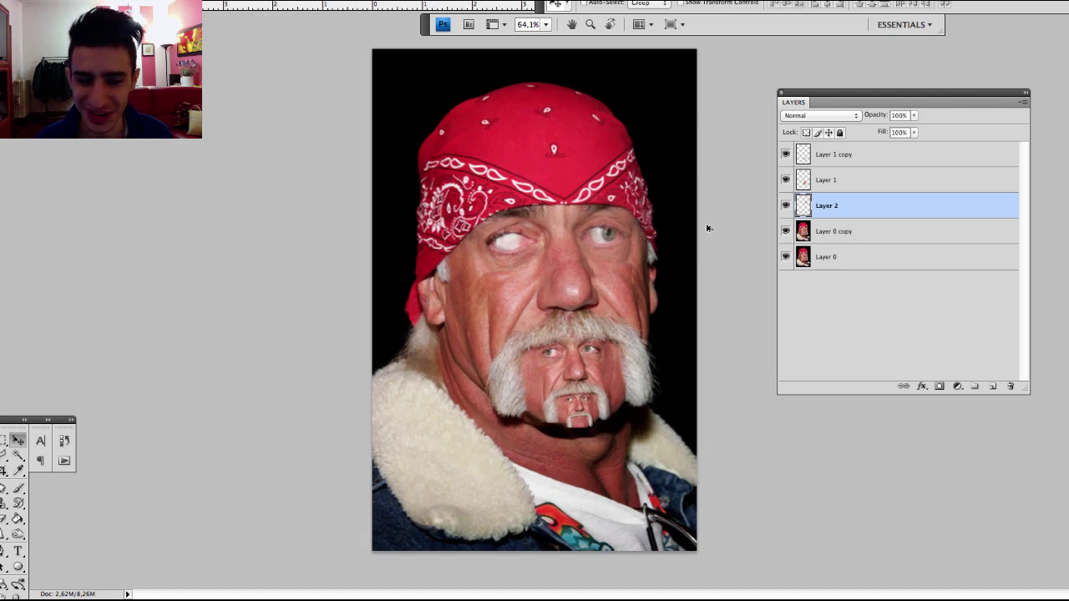
{"action": "scroll", "coordinate": [707, 228], "scroll_direction": "down", "scroll_amount": 1}
{"action": "scroll", "coordinate": [706, 229], "scroll_direction": "up", "scroll_amount": 2}
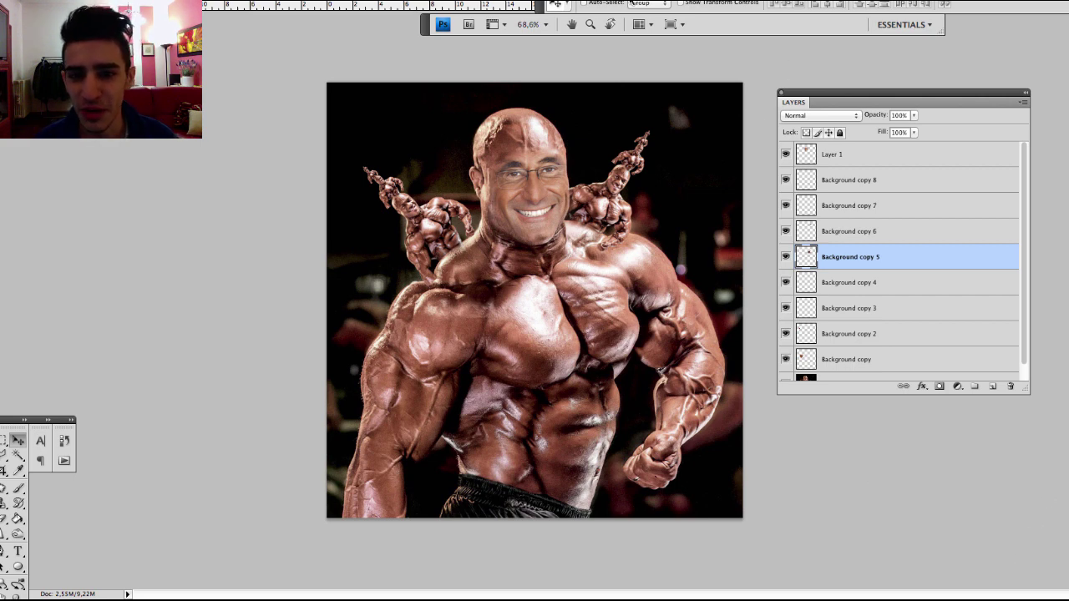
Open the black-and-white underwear model photo.
{"action": "left_click_drag", "start_coordinate": [542, 6], "coordinate": [668, 48]}
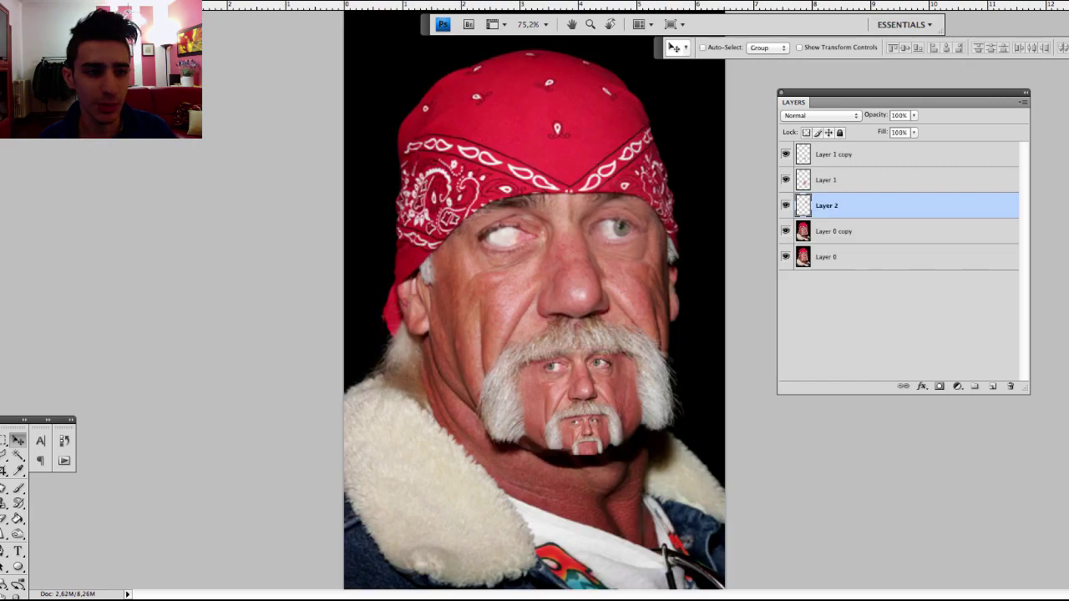
{"action": "left_click", "coordinate": [50, 4]}
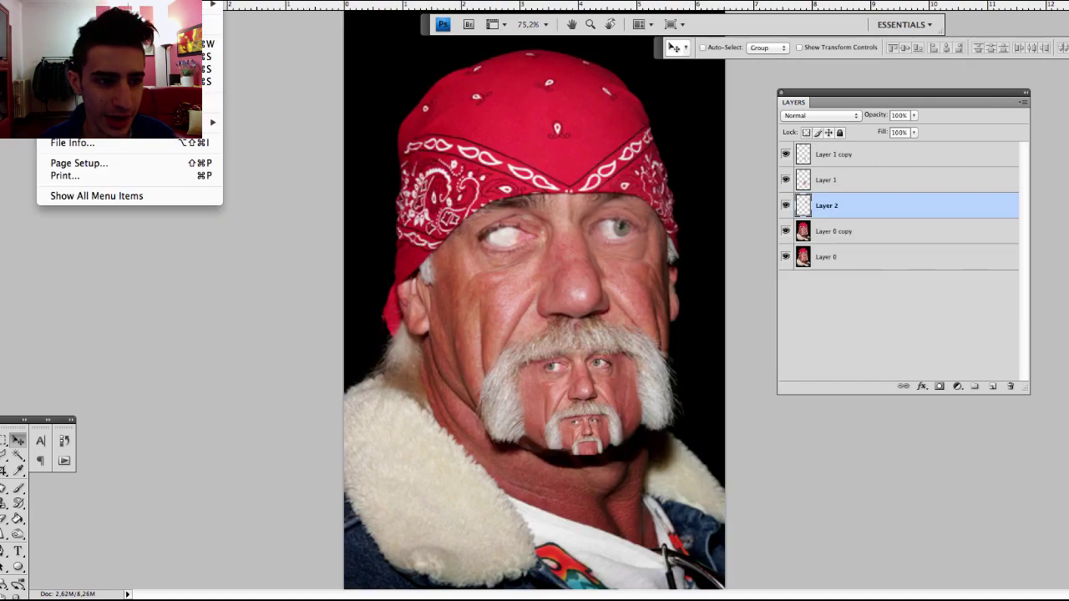
{"action": "left_click", "coordinate": [50, 37]}
{"action": "double_click", "coordinate": [544, 202]}
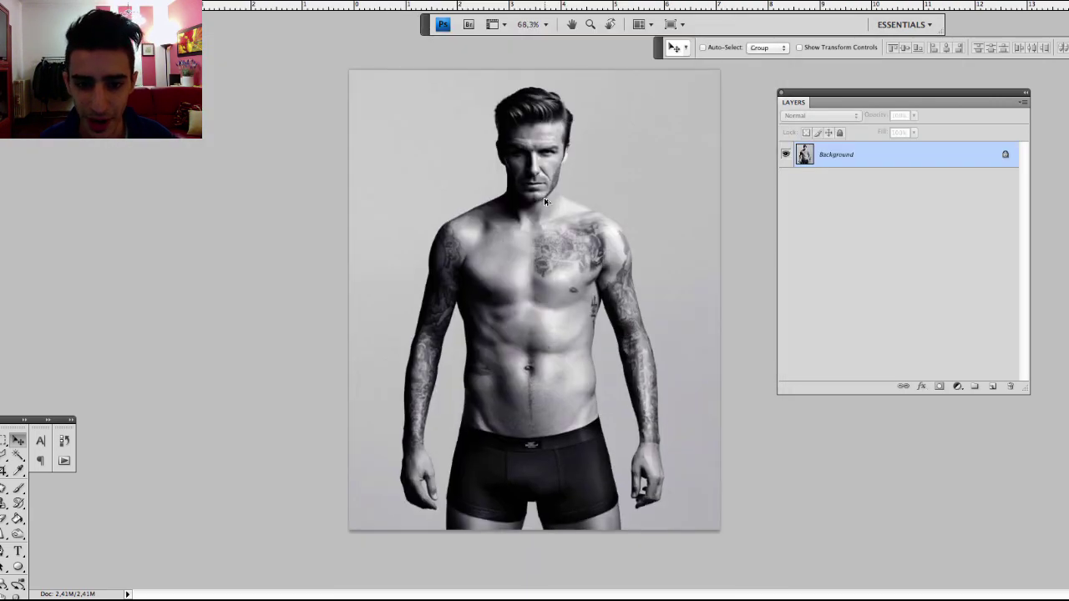
Select the head-swap Layer 1 and switch to the Brush tool.
{"action": "left_click", "coordinate": [51, 4]}
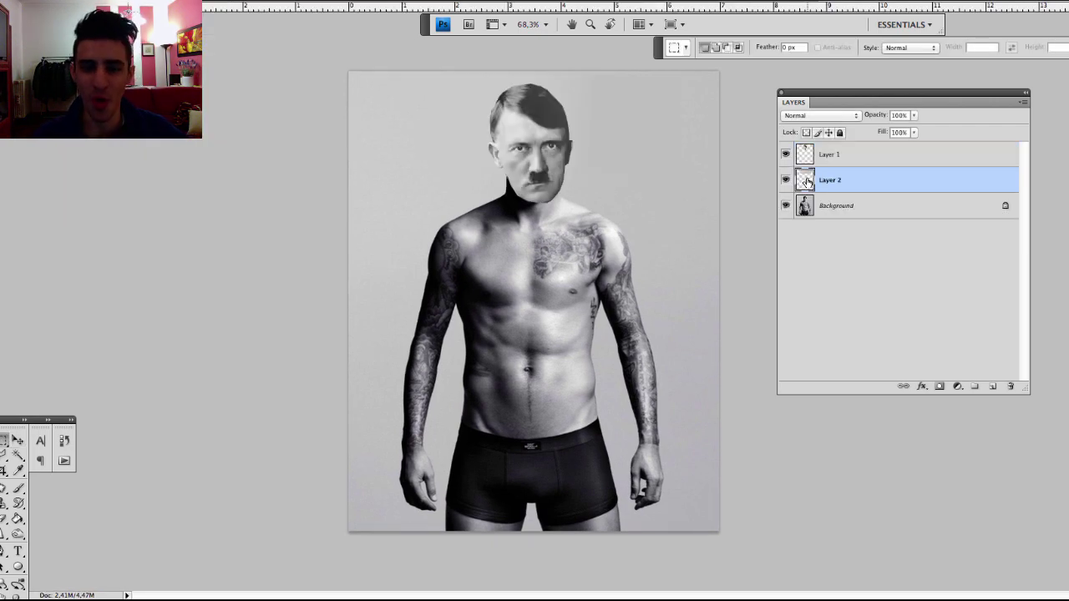
{"action": "left_click", "coordinate": [835, 154]}
{"action": "key", "text": "b"}
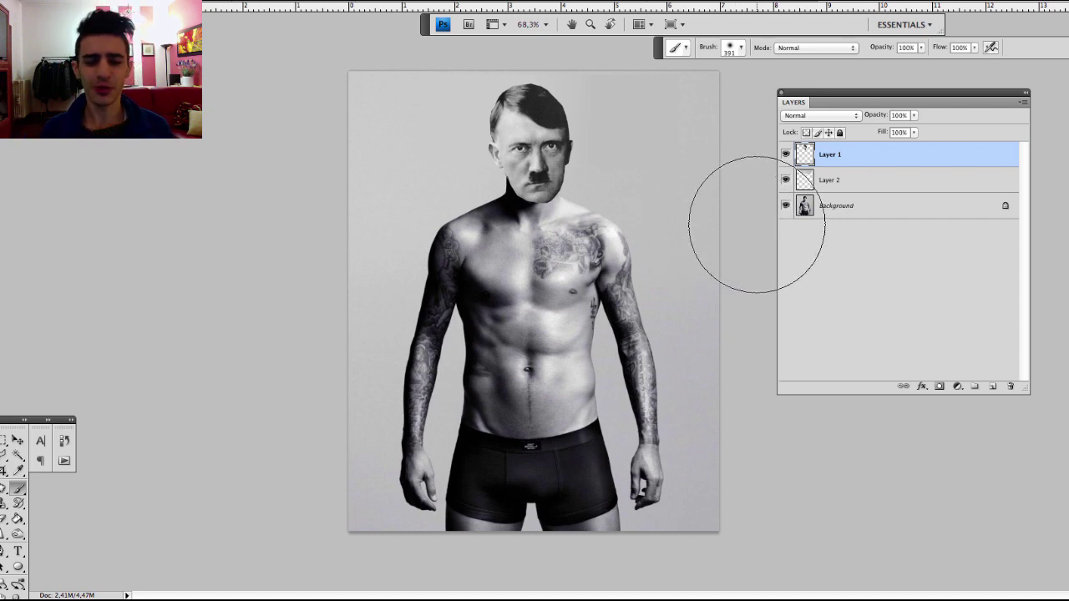
{"action": "scroll", "coordinate": [699, 233], "scroll_direction": "down", "scroll_amount": 2}
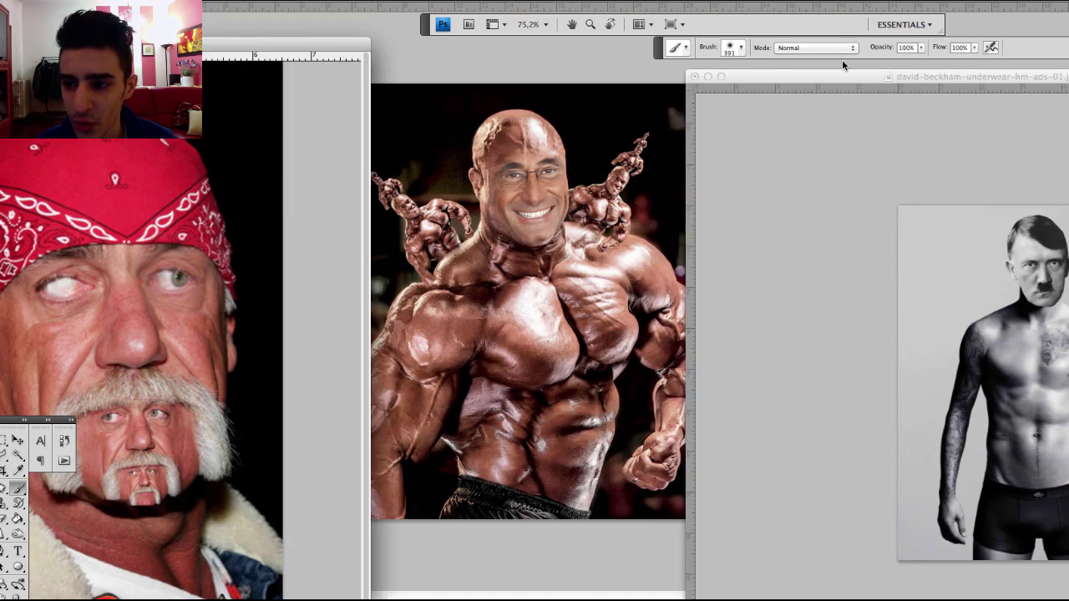